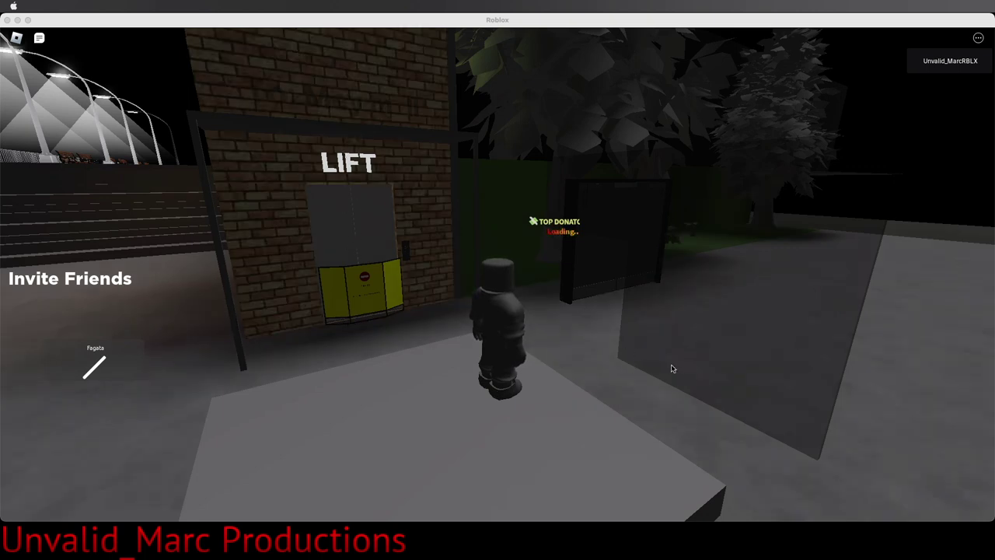
# Step: Turn toward the LIFT building and walk up to the GenLift door, triggering the HELP ME jumpscare
pyautogui.moveTo(874, 381); pyautogui.dragTo(653, 415)
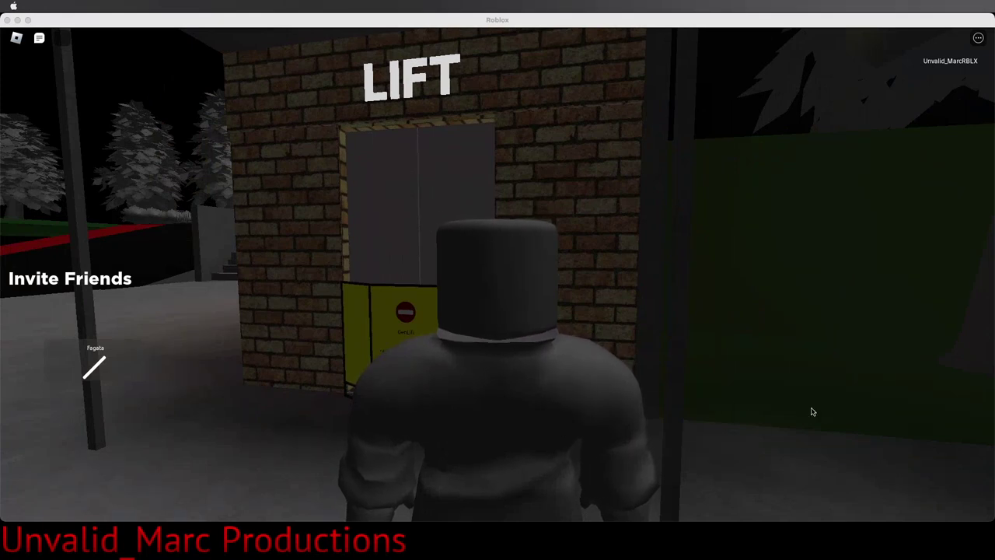
pyautogui.moveTo(857, 411); pyautogui.dragTo(816, 414)
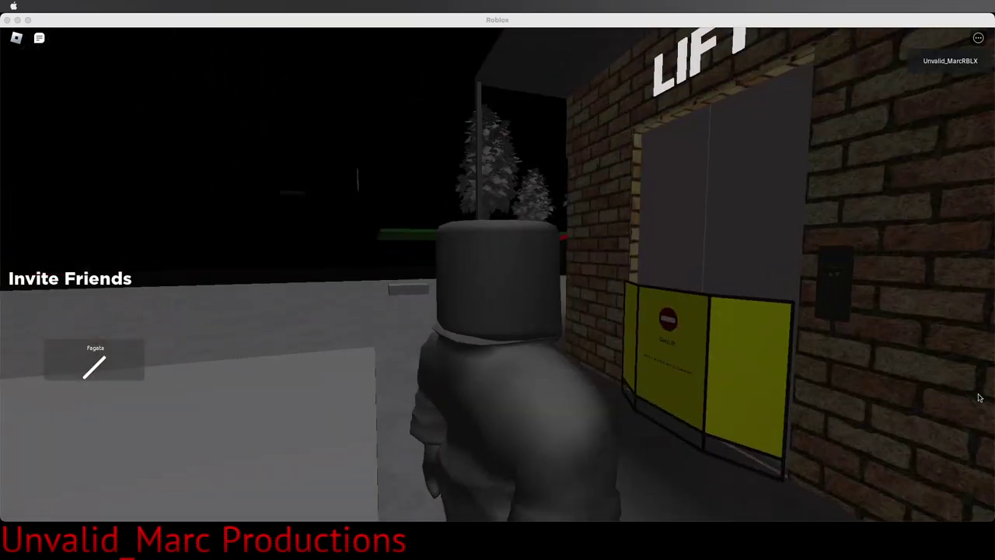
pyautogui.moveTo(979, 397); pyautogui.dragTo(550, 424)
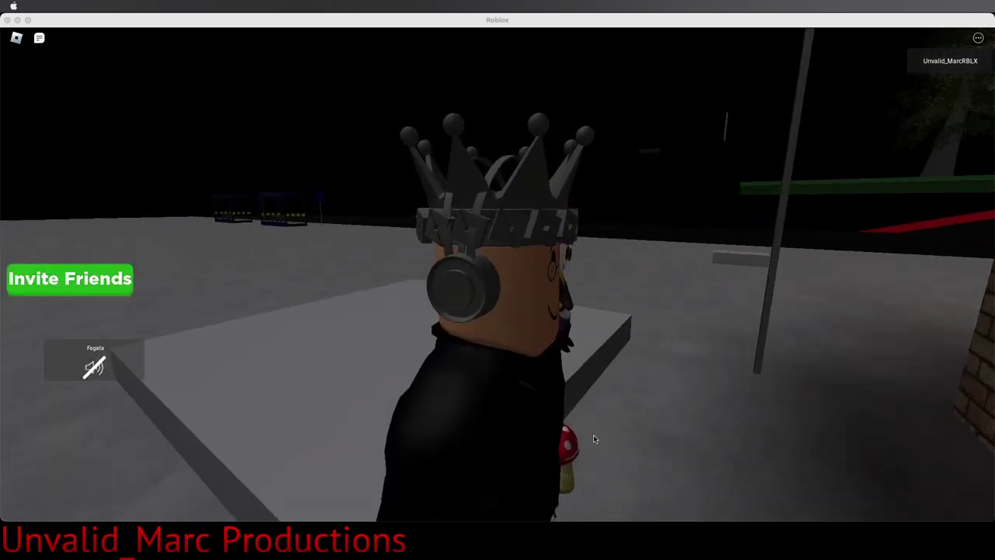
pyautogui.scroll(5, 723, 488)
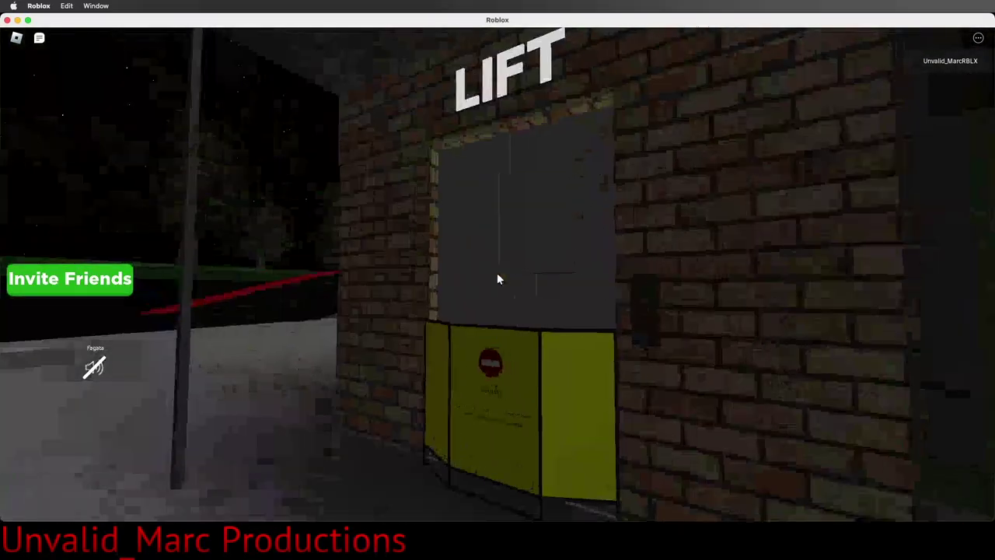
pyautogui.press('s')
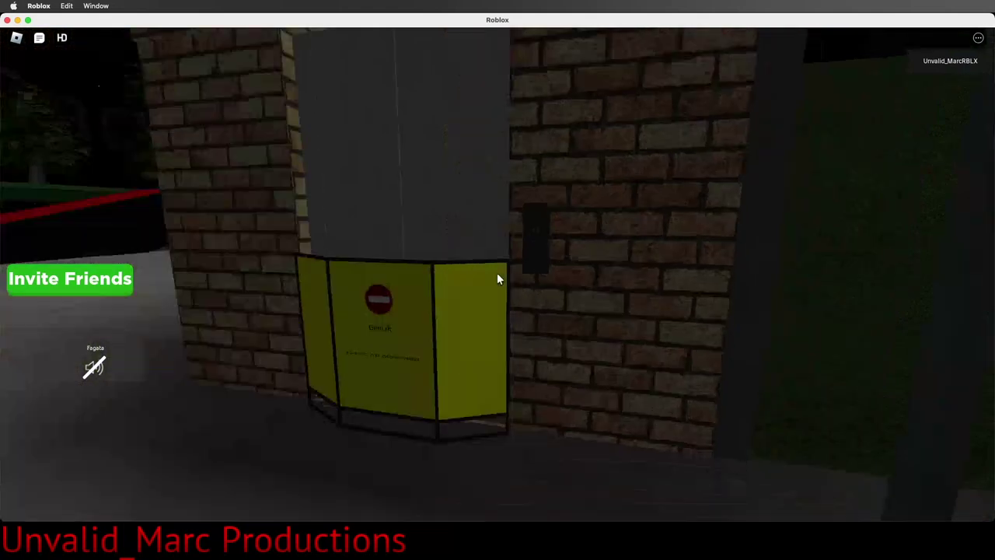
pyautogui.press('w')
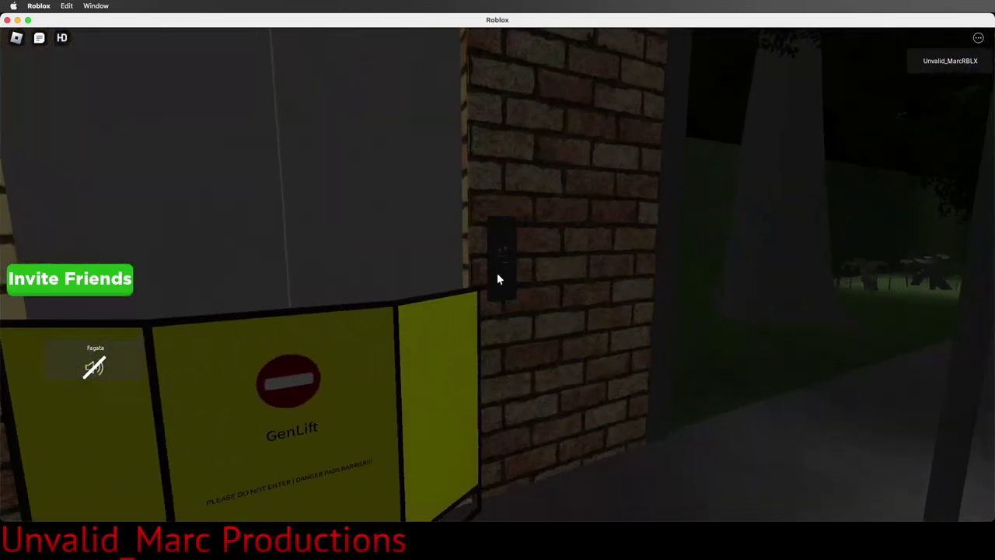
pyautogui.press('Right')
pyautogui.press('Right')
pyautogui.press('Right')
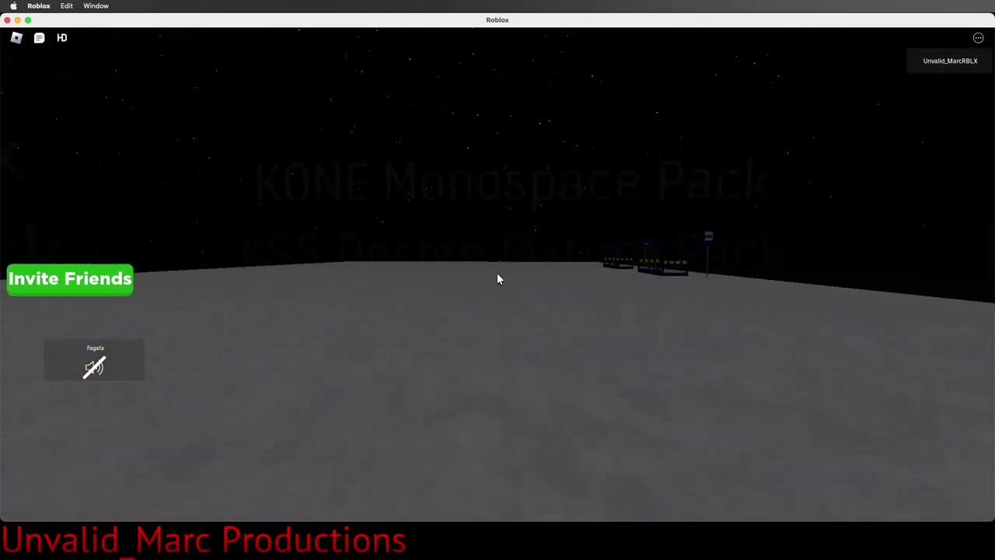
pyautogui.press('w')
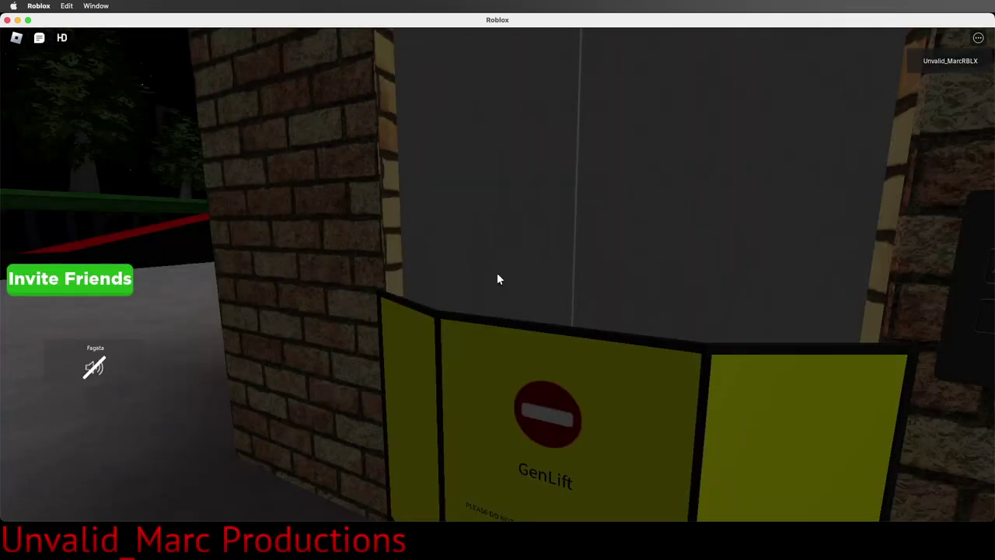
pyautogui.press('s')
pyautogui.press('w')
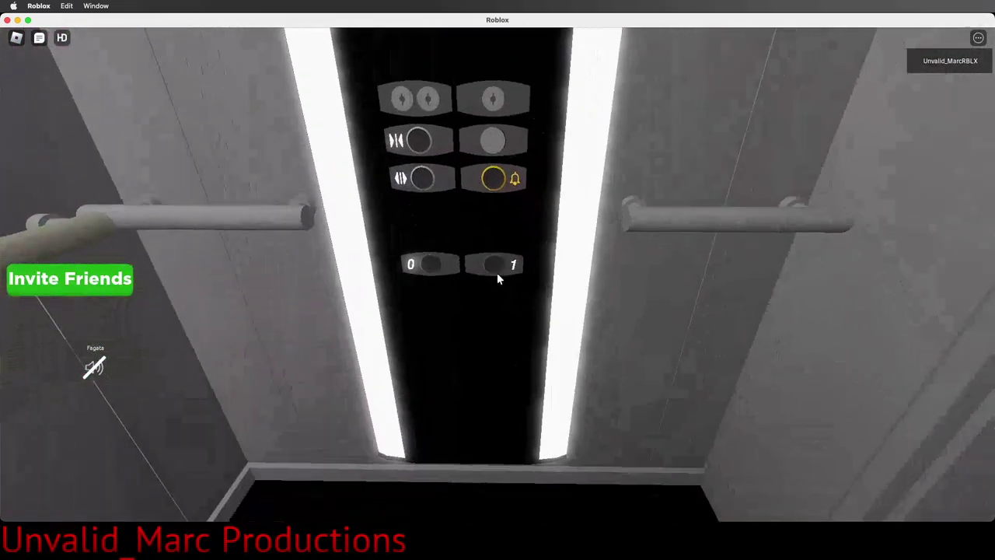
# Step: Send the OTIS lift to floor 1, then floor 0, and post 'RARE MODEL!' in chat
pyautogui.click(497, 280)
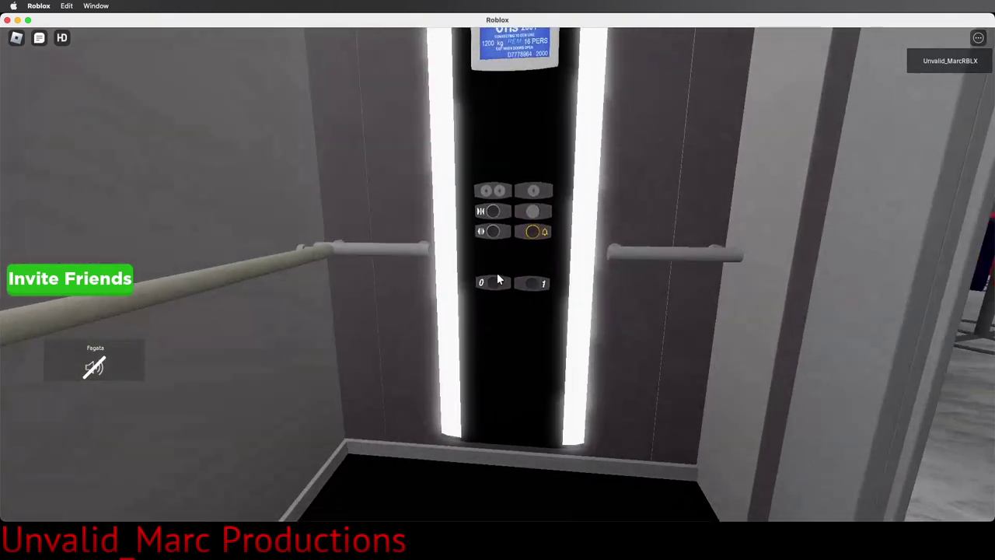
pyautogui.click(498, 279)
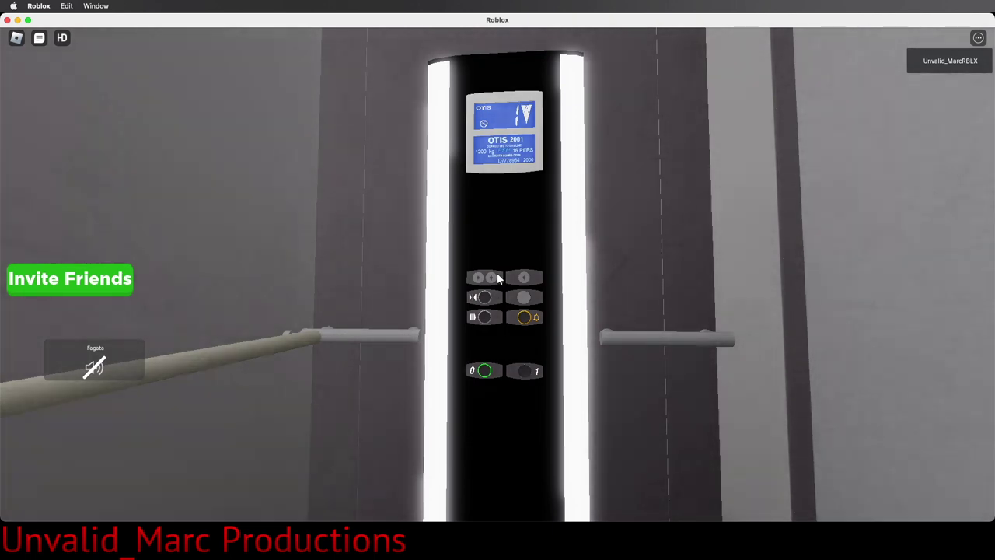
pyautogui.press('/')
pyautogui.write('RARE L')
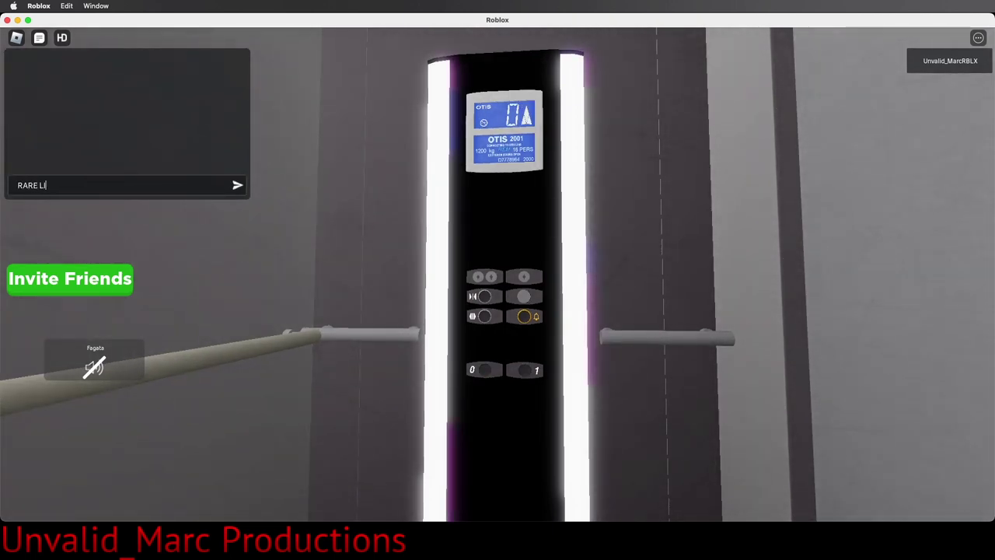
pyautogui.press('BackSpace')
pyautogui.write('MODE')
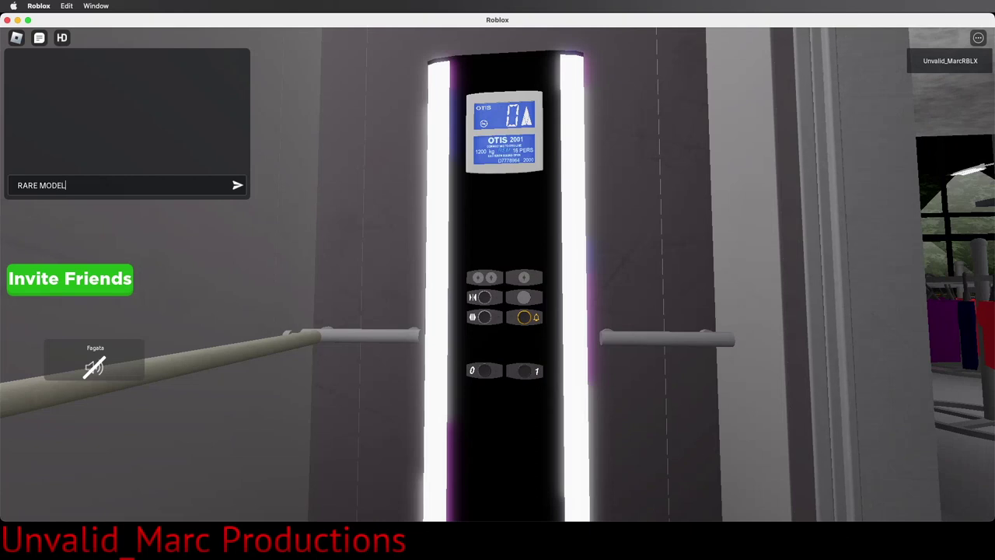
pyautogui.write('w')
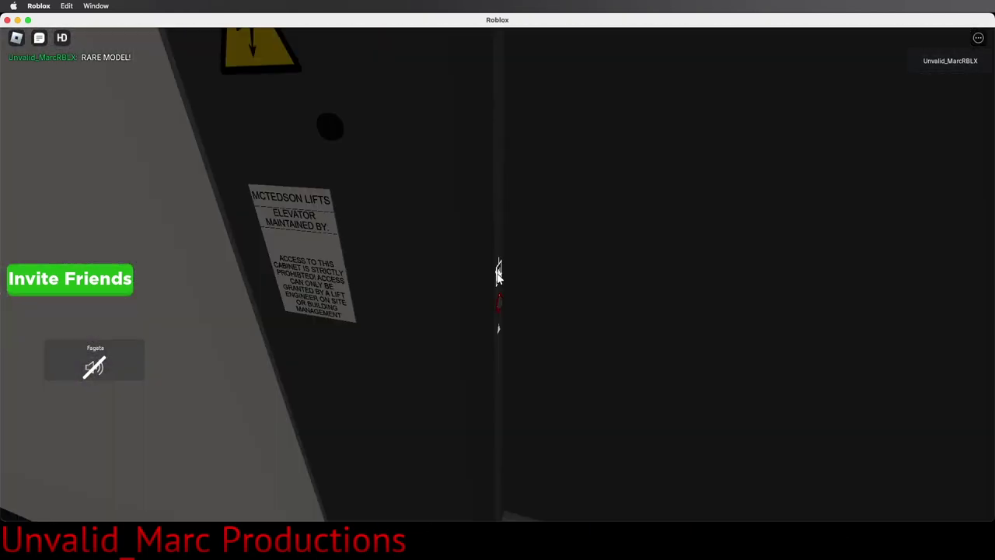
pyautogui.write('w')
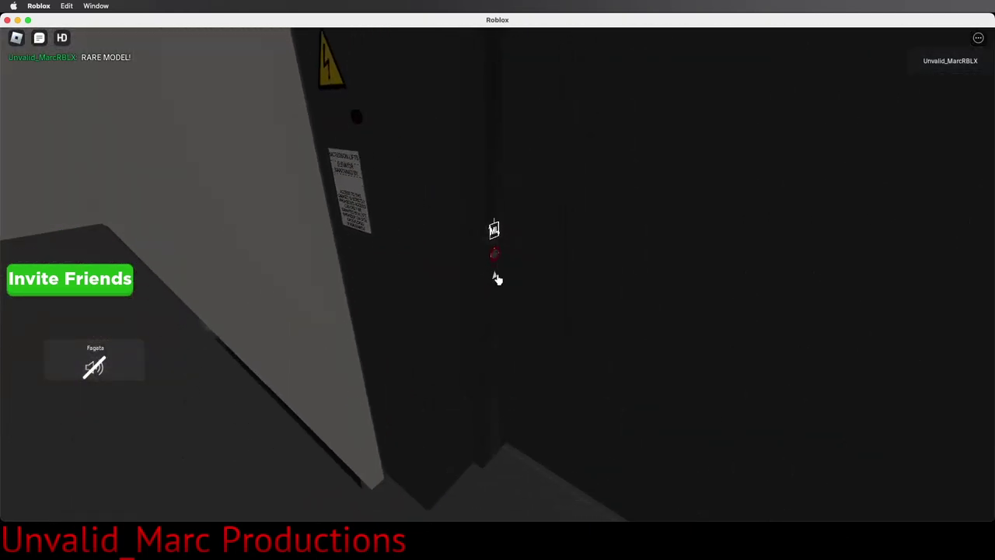
pyautogui.write('s')
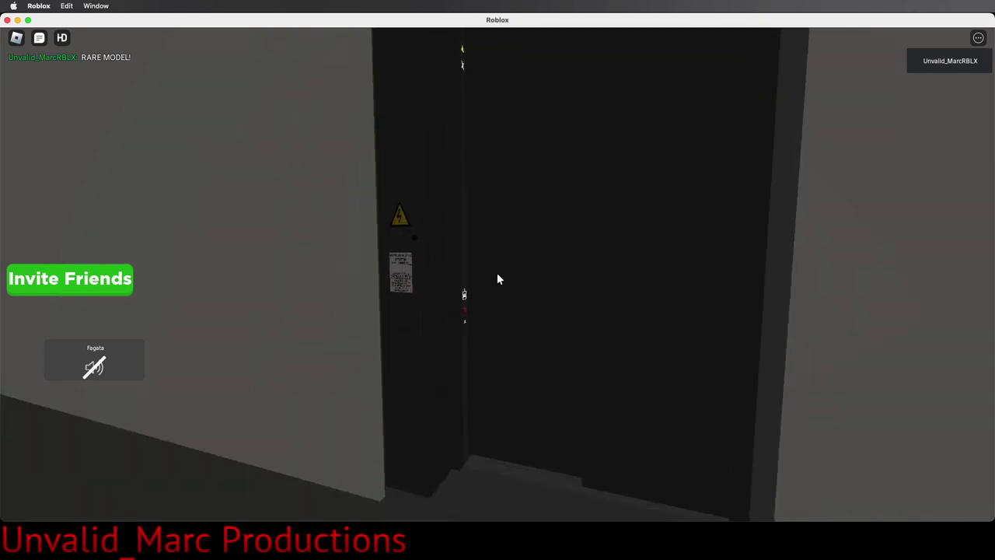
pyautogui.write('w')
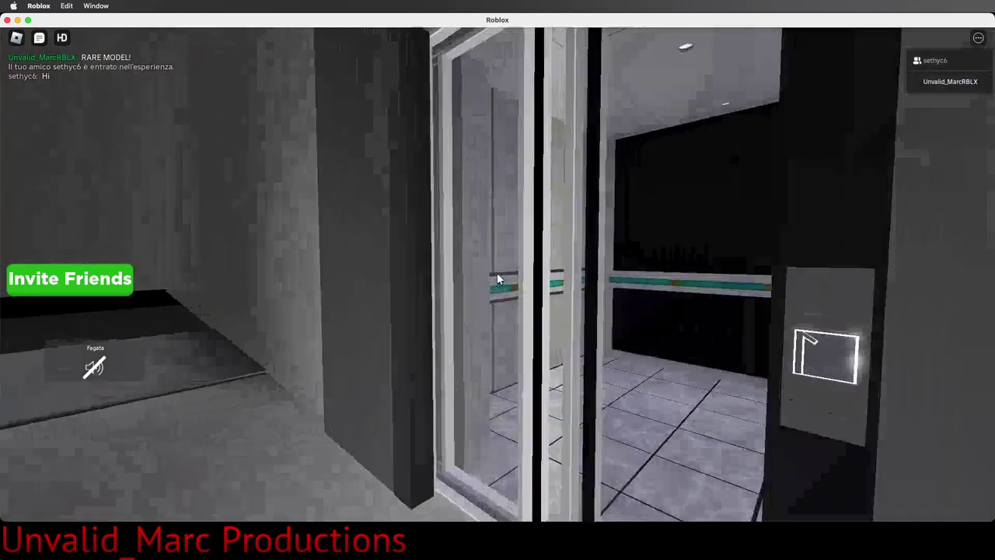
pyautogui.write('w')
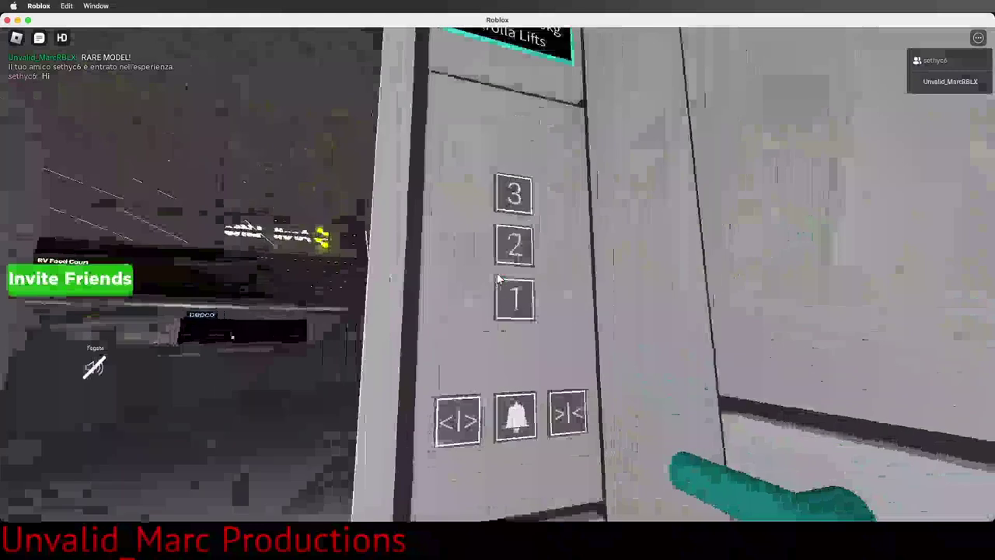
# Step: Send the Arolla lift to floor 3 and say 'Hi' in chat
pyautogui.click(499, 278)
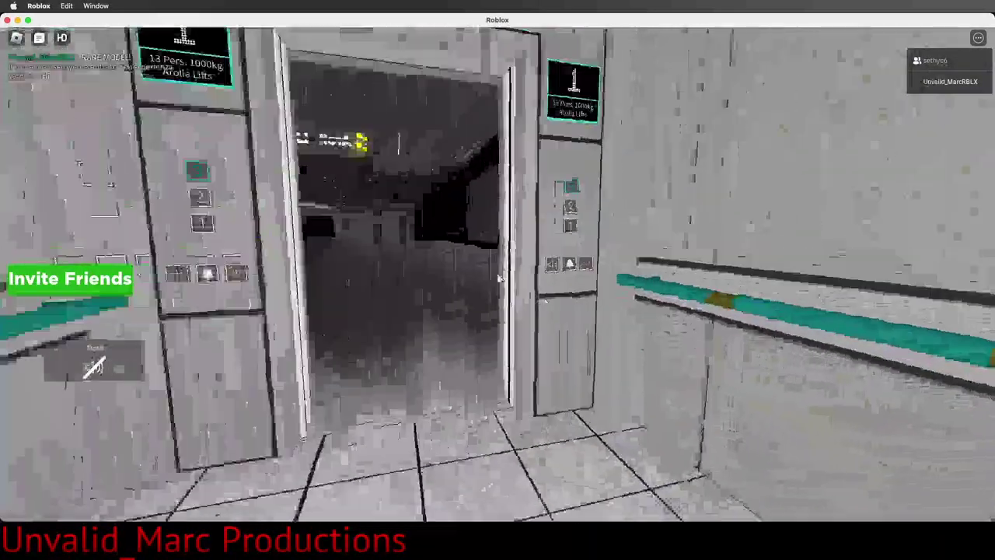
pyautogui.press('s')
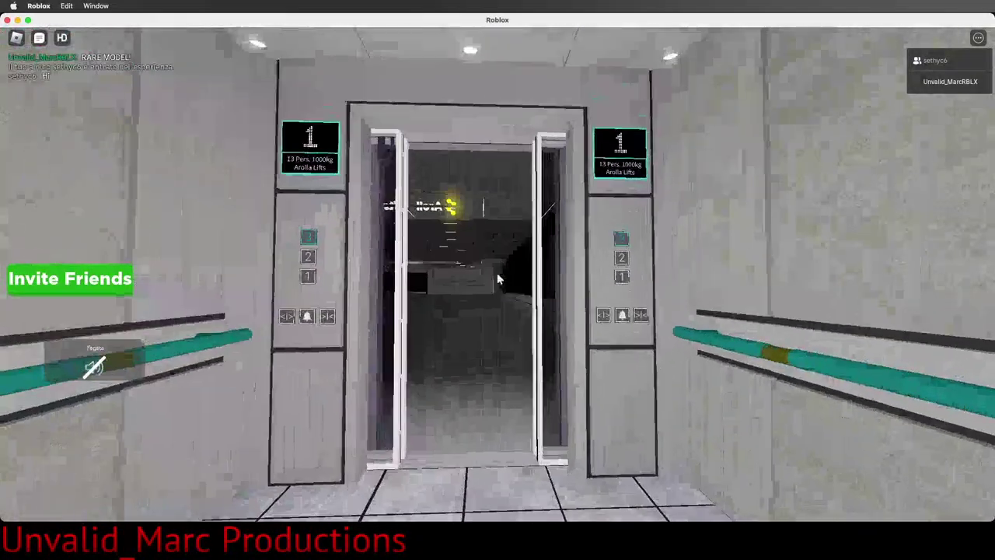
pyautogui.press('/')
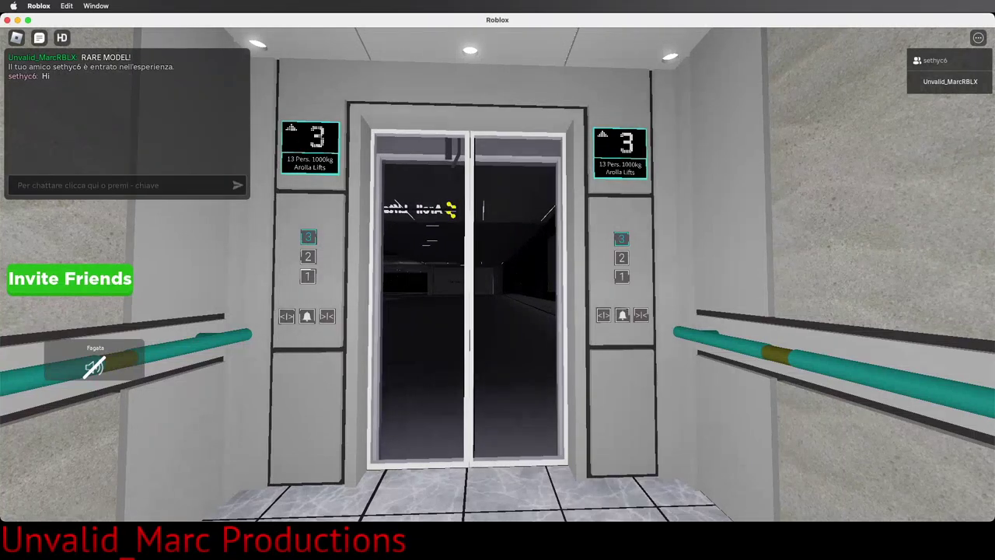
pyautogui.write('Hi')
pyautogui.press('Return')
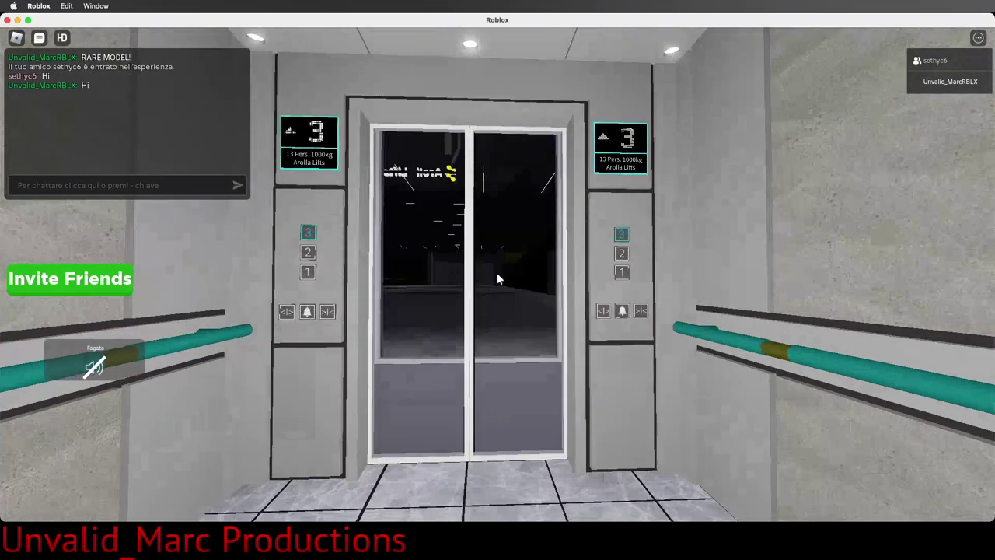
# Step: Walk out of the lift into the dark hall and turn back toward the lift
pyautogui.press('w')
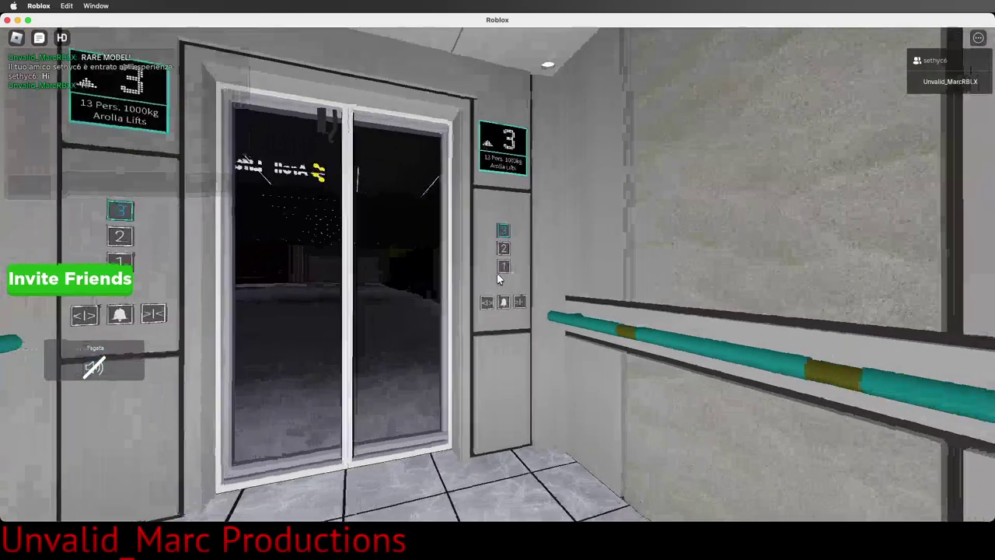
pyautogui.press('w')
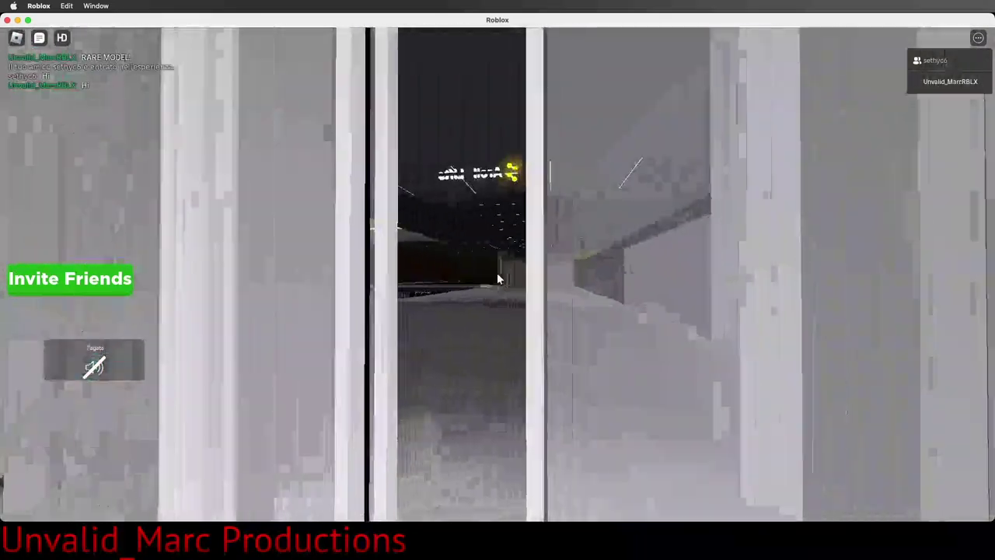
pyautogui.press('s')
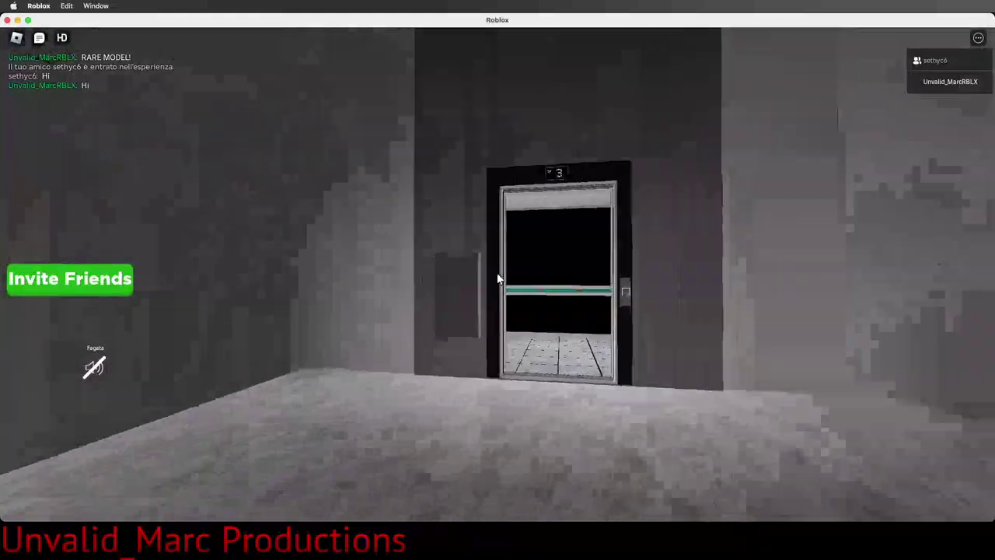
# Step: Call the lift from the dark hall and step inside once its doors open
pyautogui.press('w')
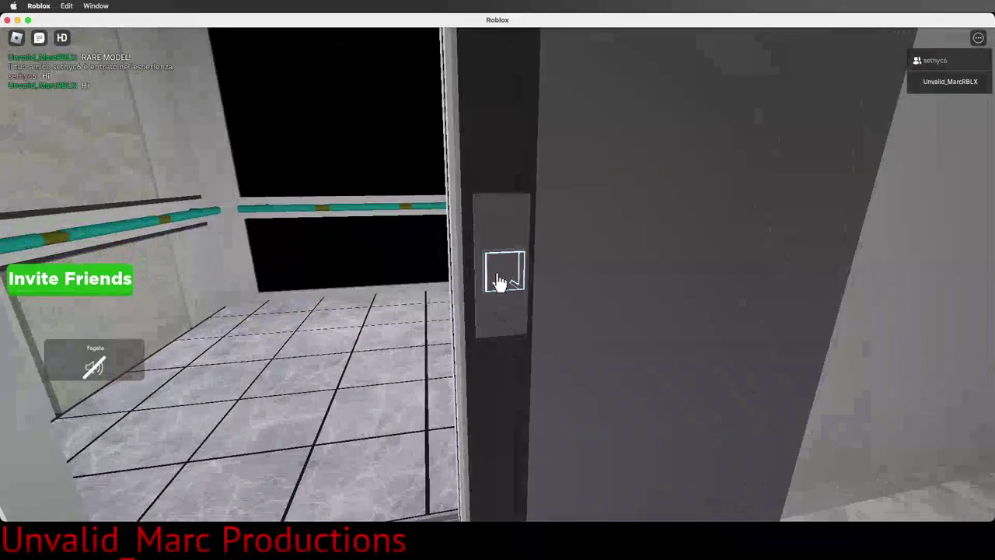
pyautogui.click(499, 279)
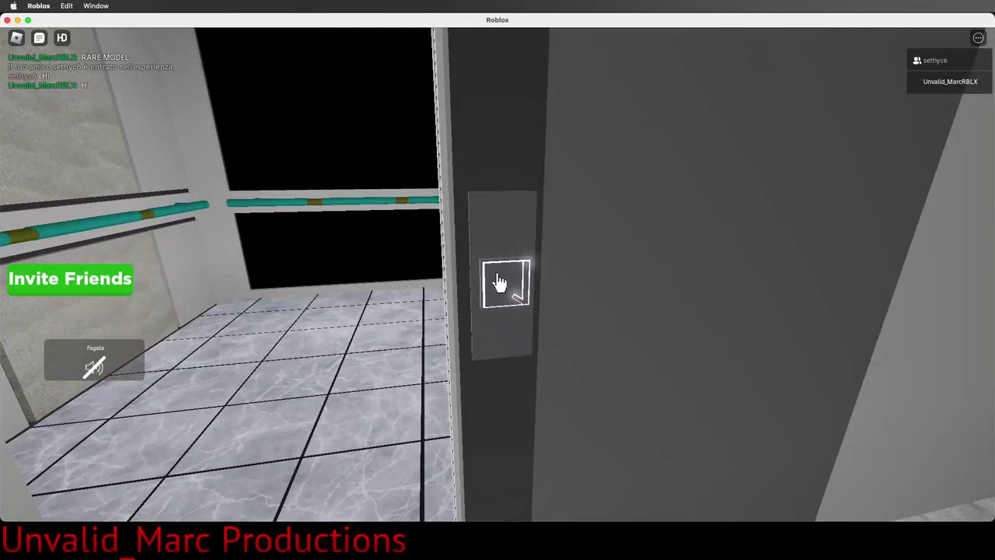
pyautogui.press('s')
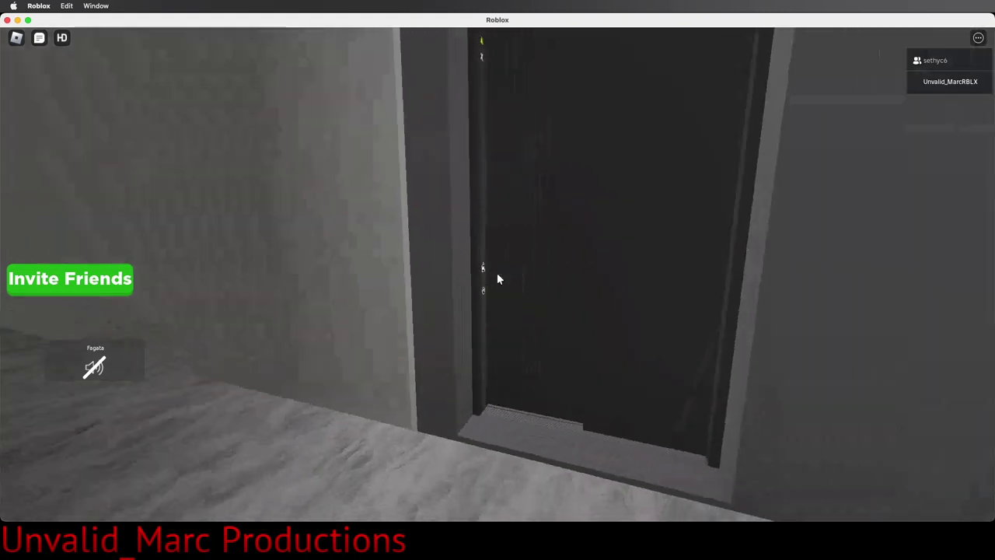
pyautogui.press('w')
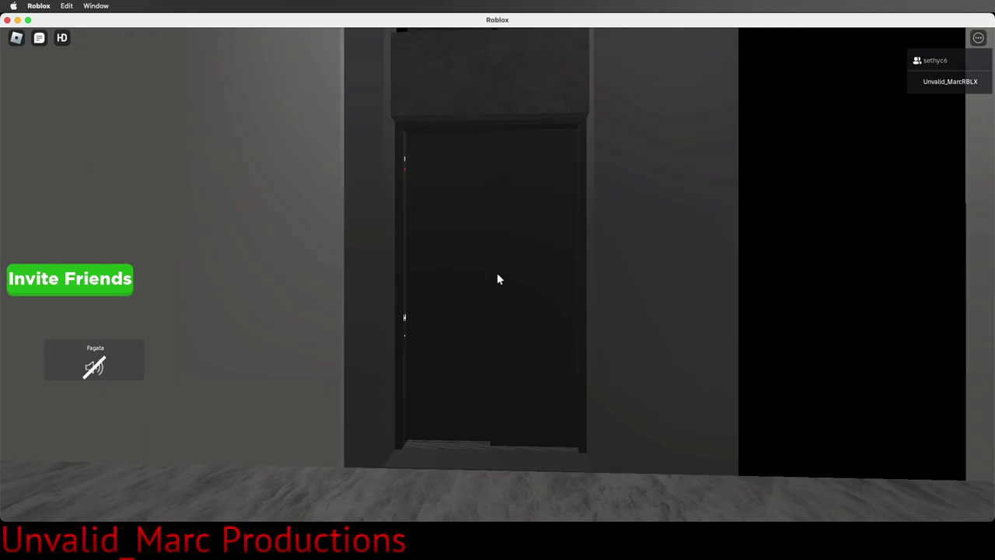
pyautogui.press('s')
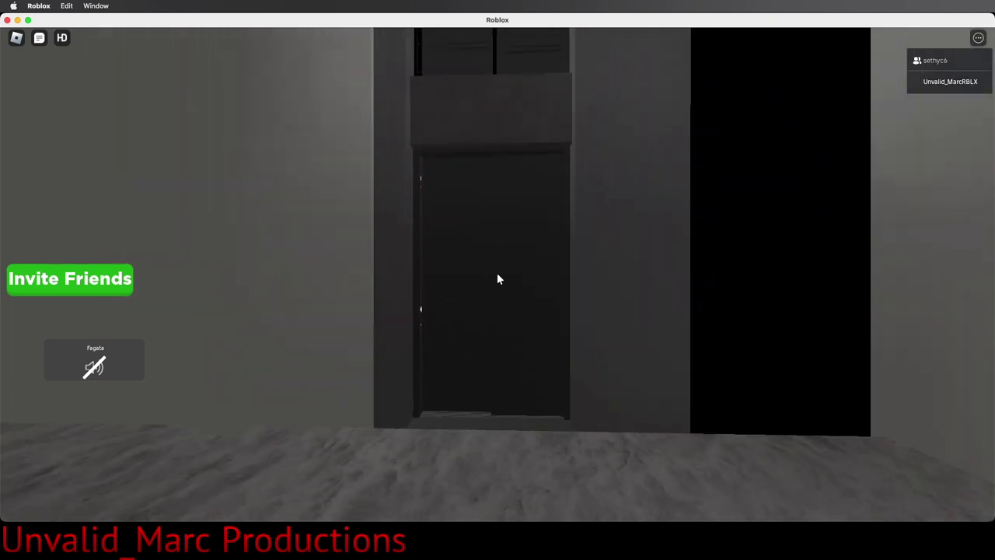
pyautogui.press('w')
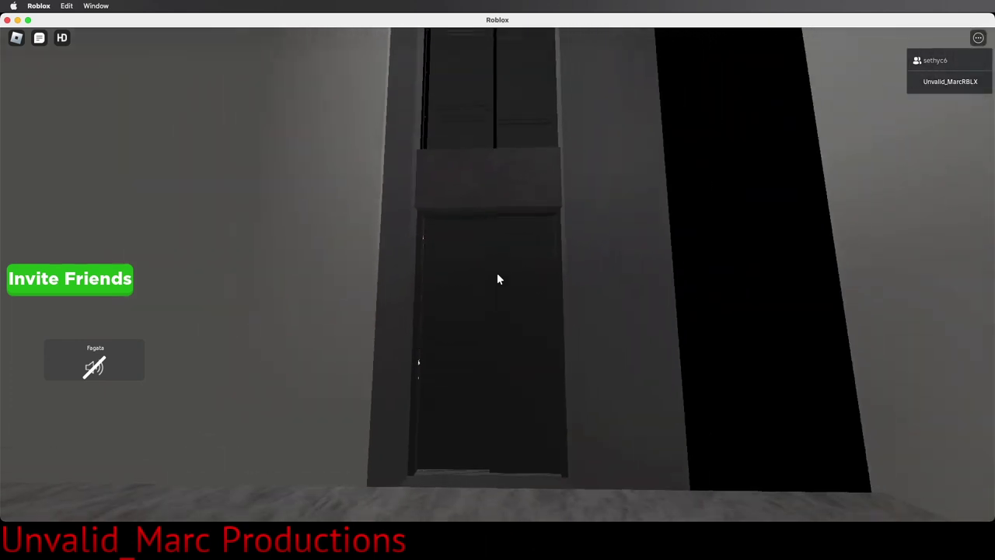
pyautogui.press('w')
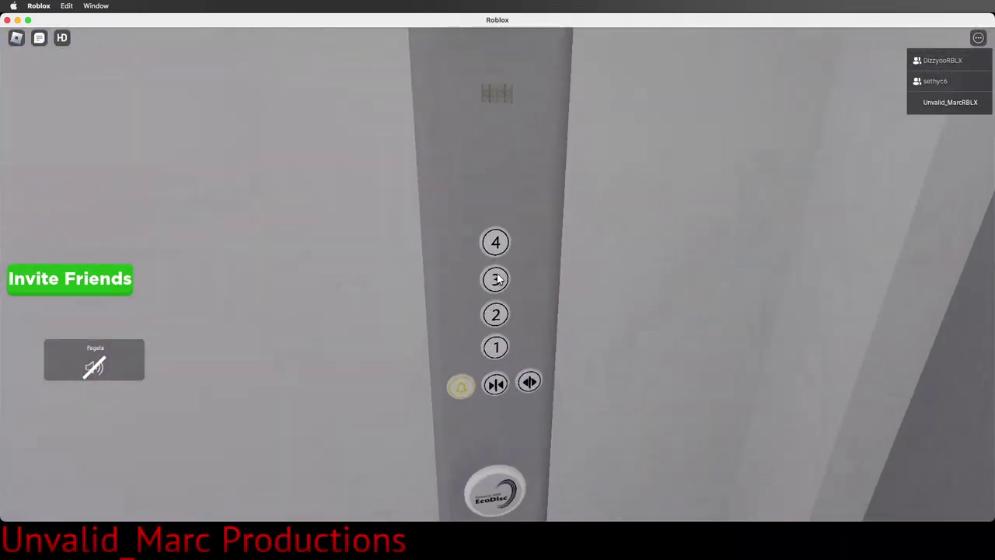
# Step: Light floor 1 on the EcoDisc lift's four-floor panel
pyautogui.click(499, 287)
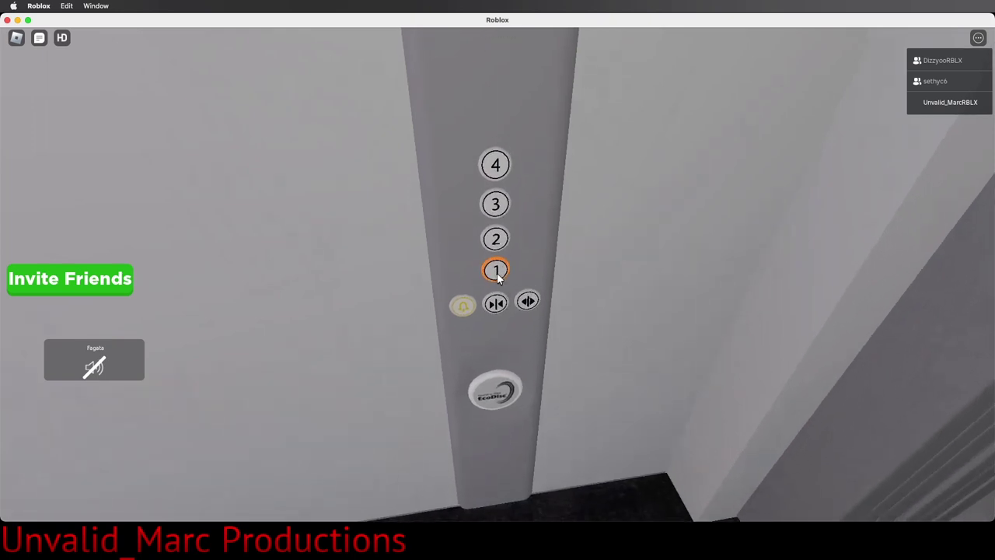